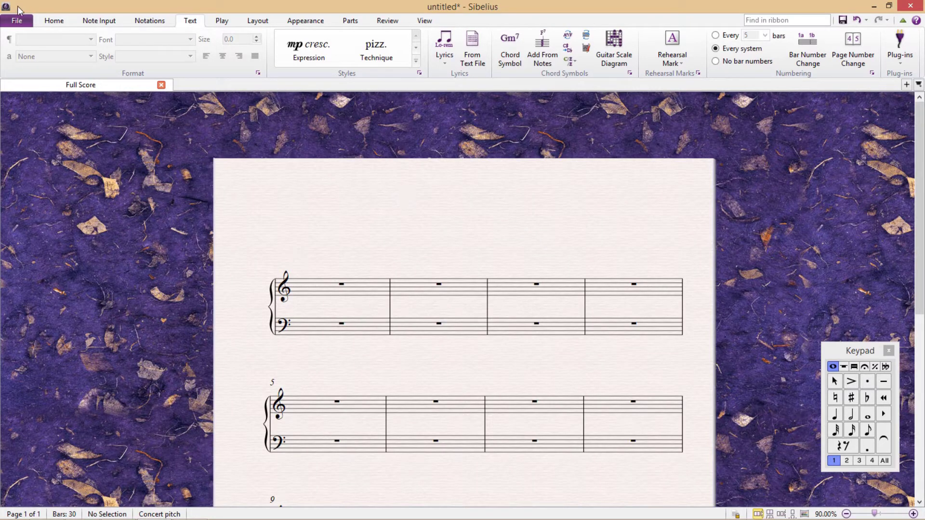
In the score's file information, set the title to "Example" and the subtitle to "For Whoever"
{"action": "left_click", "coordinate": [17, 21]}
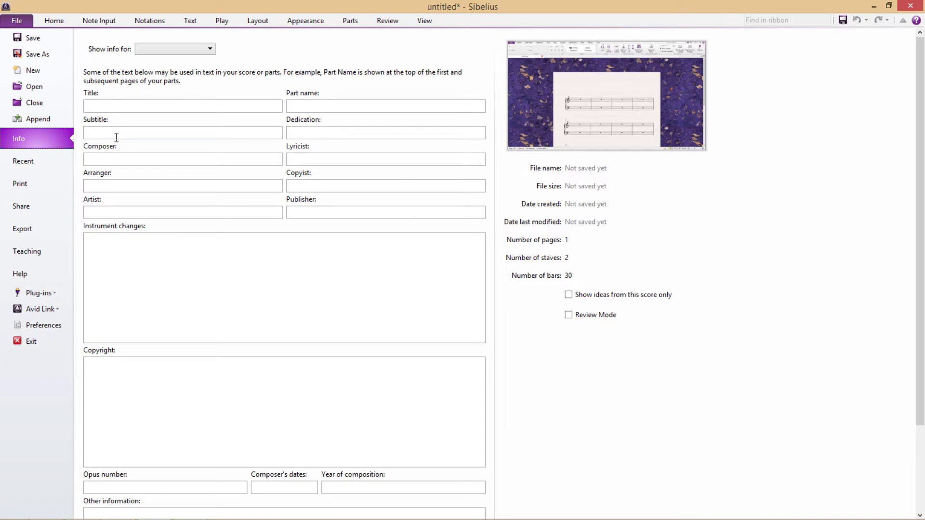
{"action": "left_click", "coordinate": [201, 102]}
{"action": "type", "text": "Example"}
{"action": "left_click", "coordinate": [152, 131]}
{"action": "type", "text": "For Whoever"}
Enter "Me Myself and I" as composer, "Who Knows" as arranger and "Who Cares" as artist, and return to the score
{"action": "left_click", "coordinate": [130, 158]}
{"action": "type", "text": "M"}
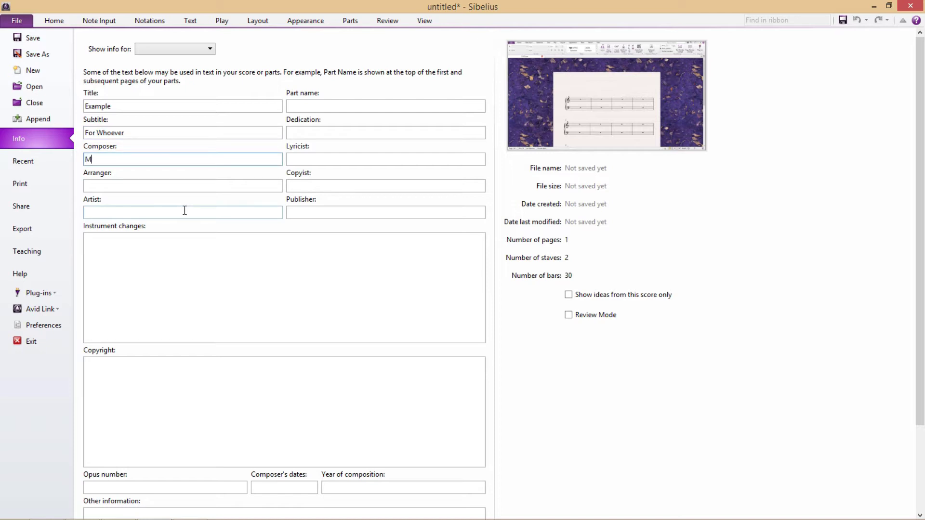
{"action": "type", "text": "e Myself and I"}
{"action": "left_click", "coordinate": [129, 184]}
{"action": "type", "text": "W"}
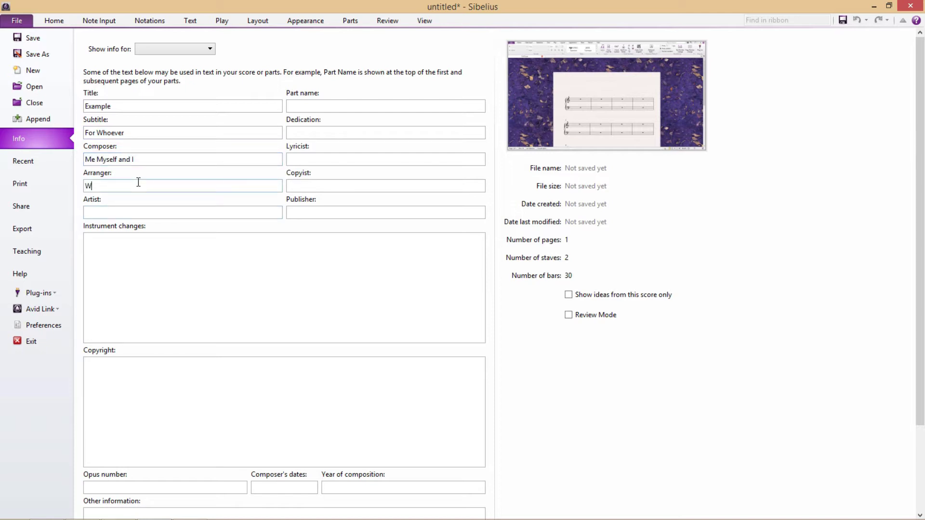
{"action": "type", "text": "ho Knows"}
{"action": "left_click", "coordinate": [116, 218]}
{"action": "type", "text": "Who Cares"}
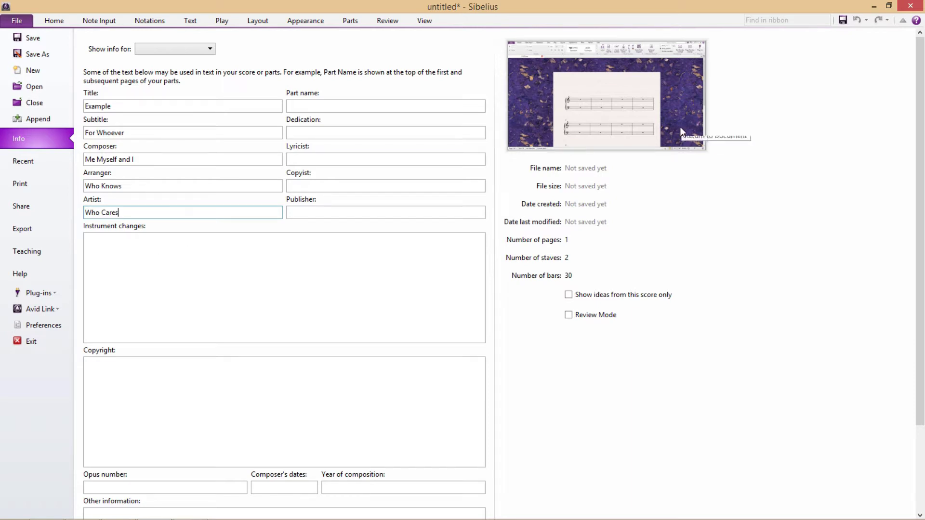
{"action": "key", "text": "Escape"}
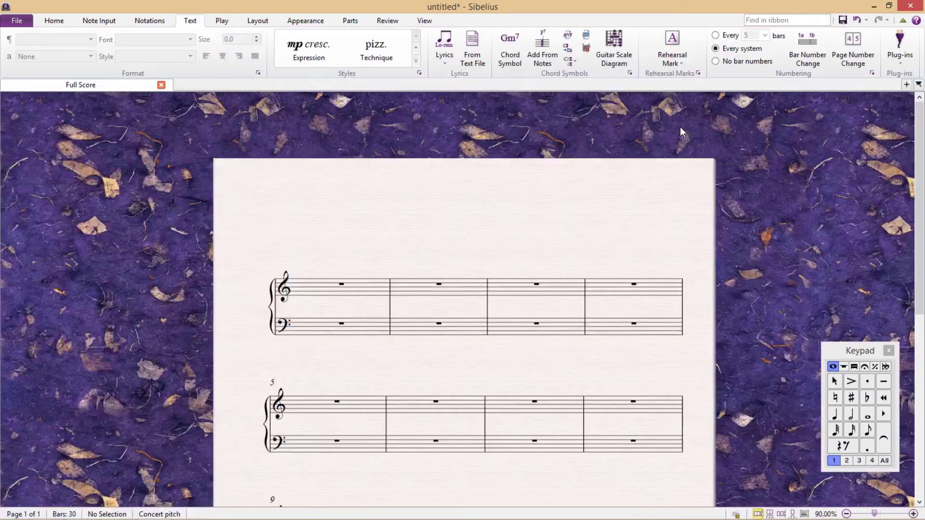
Add a Title style text above the first system containing the wildcard \$title\
{"action": "left_click", "coordinate": [417, 60]}
{"action": "left_click", "coordinate": [383, 179]}
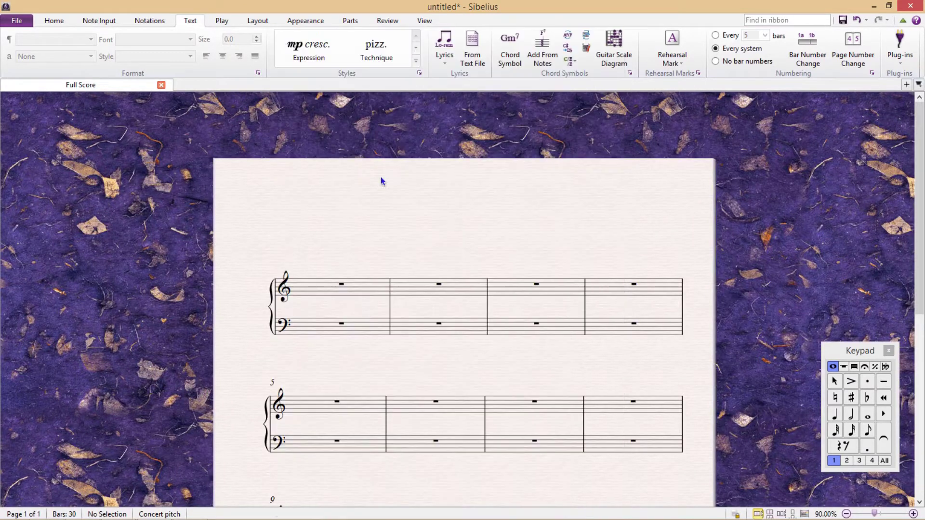
{"action": "left_click", "coordinate": [470, 224]}
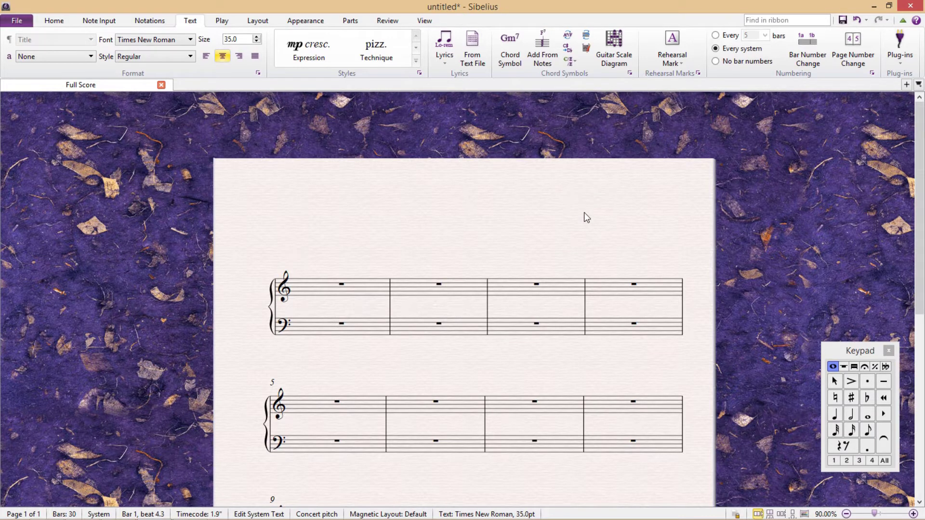
{"action": "type", "text": "\\$title\\"}
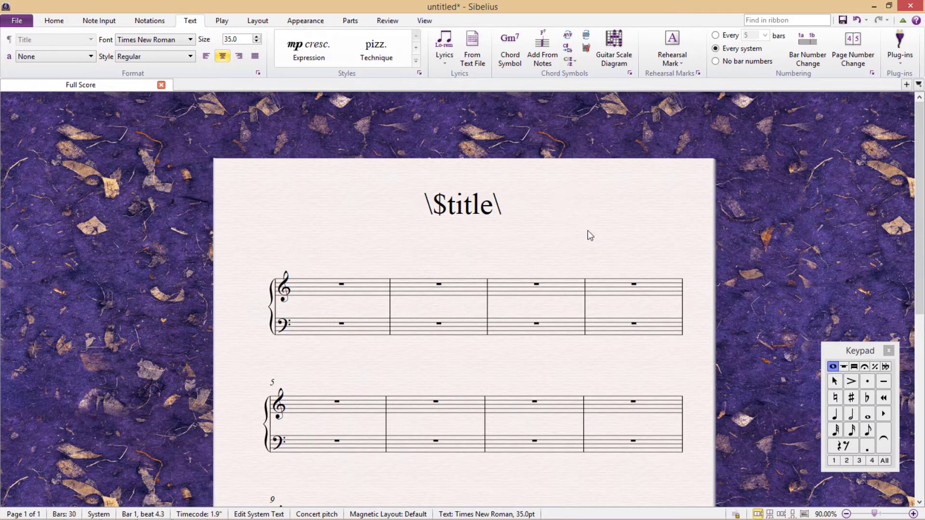
{"action": "key", "text": "Escape"}
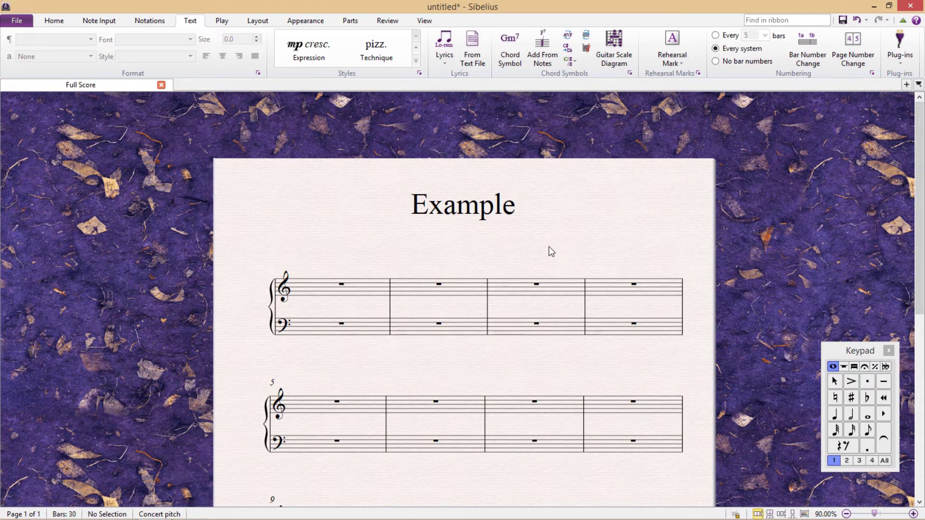
Open the title text for direct editing in the score, and also follow it to the score information page before returning
{"action": "double_click", "coordinate": [500, 215]}
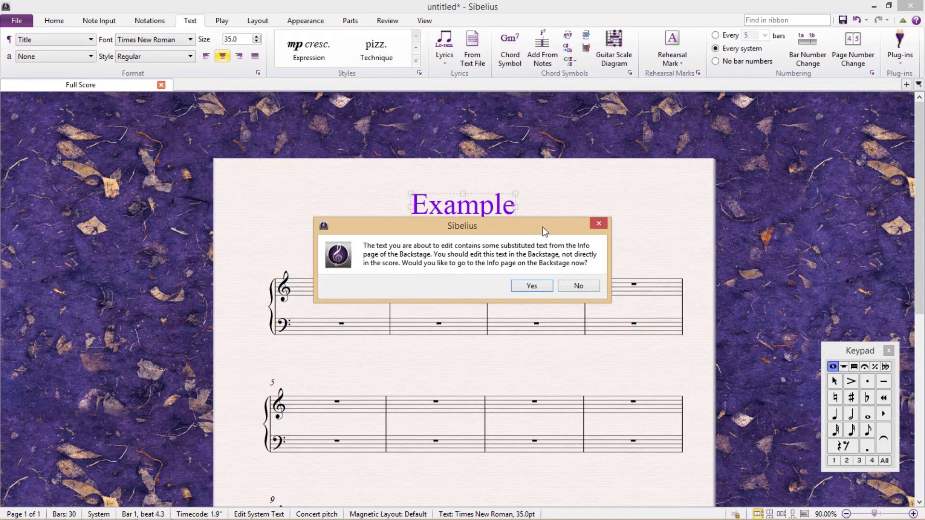
{"action": "left_click", "coordinate": [579, 286]}
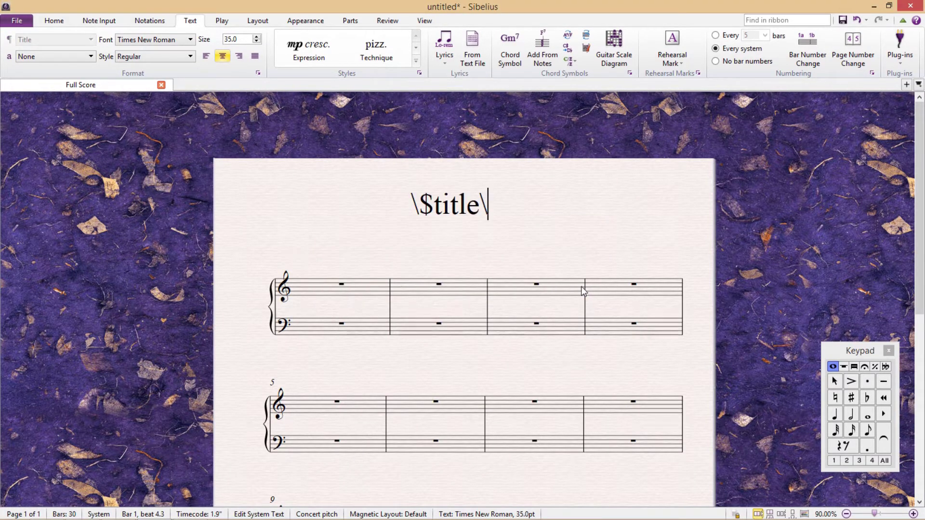
{"action": "left_click", "coordinate": [574, 270]}
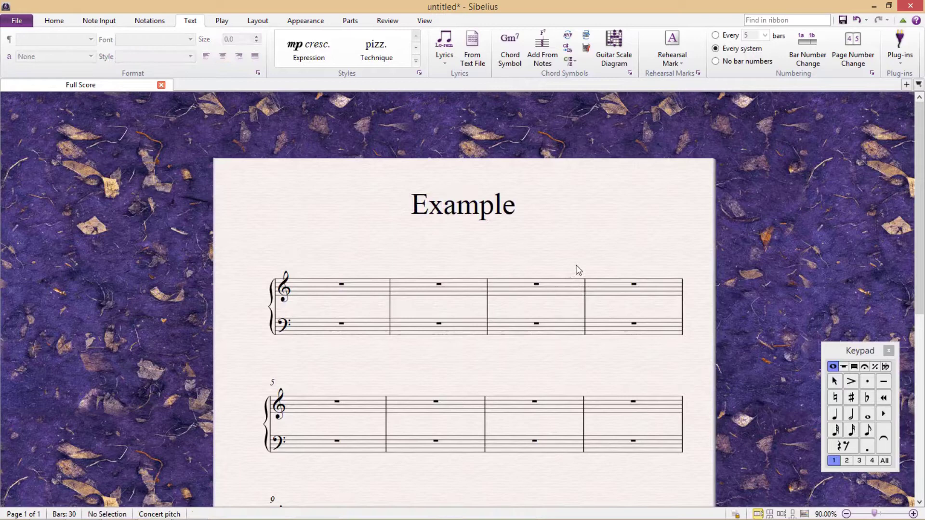
{"action": "double_click", "coordinate": [486, 212]}
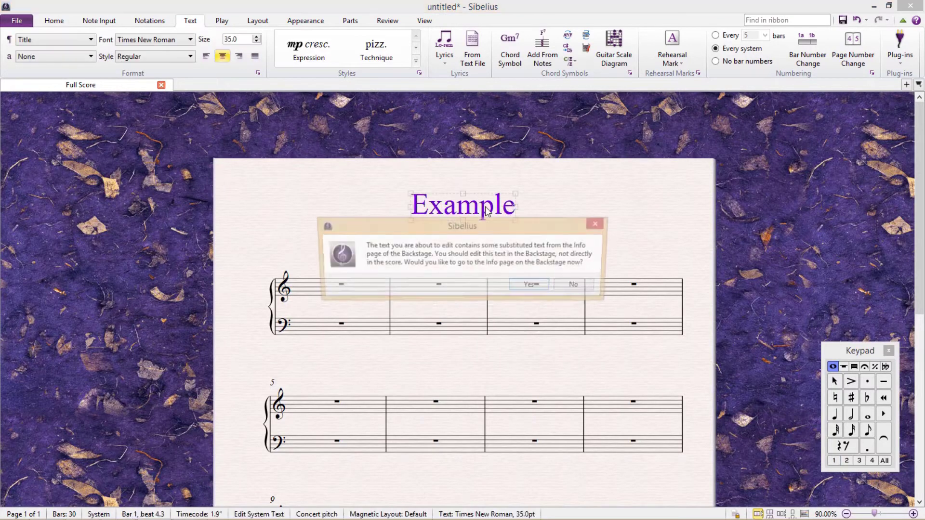
{"action": "left_click", "coordinate": [537, 285]}
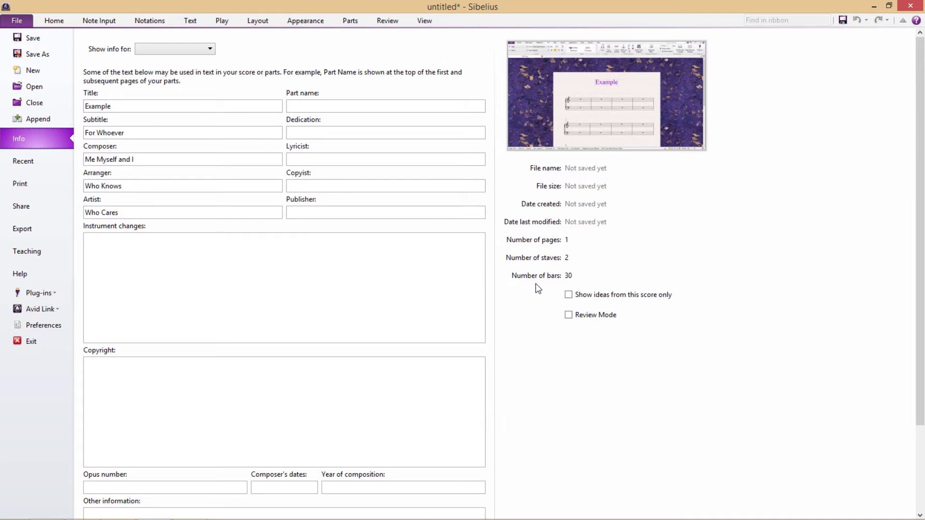
{"action": "left_click", "coordinate": [631, 120]}
{"action": "left_click", "coordinate": [581, 247]}
Open the title text in place and highlight the opening \$ and the closing backslash of its wildcard code
{"action": "double_click", "coordinate": [508, 205]}
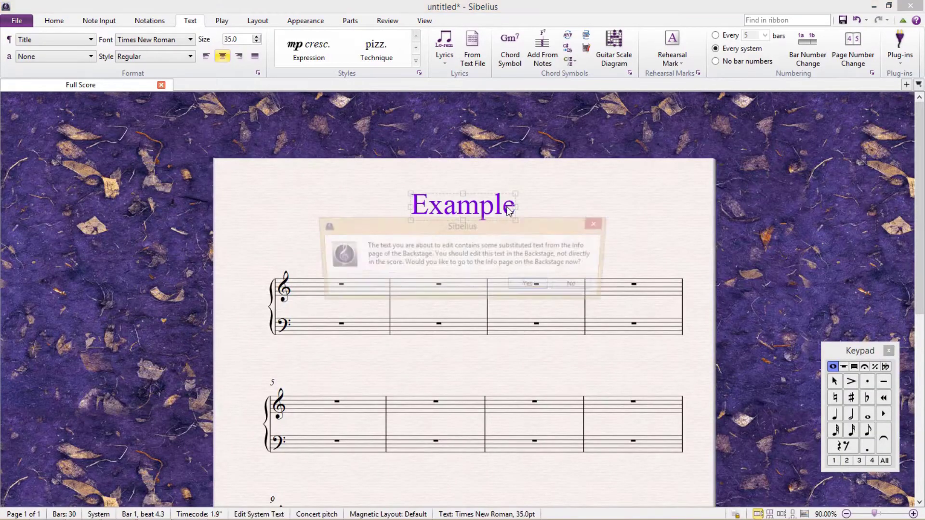
{"action": "left_click", "coordinate": [576, 287]}
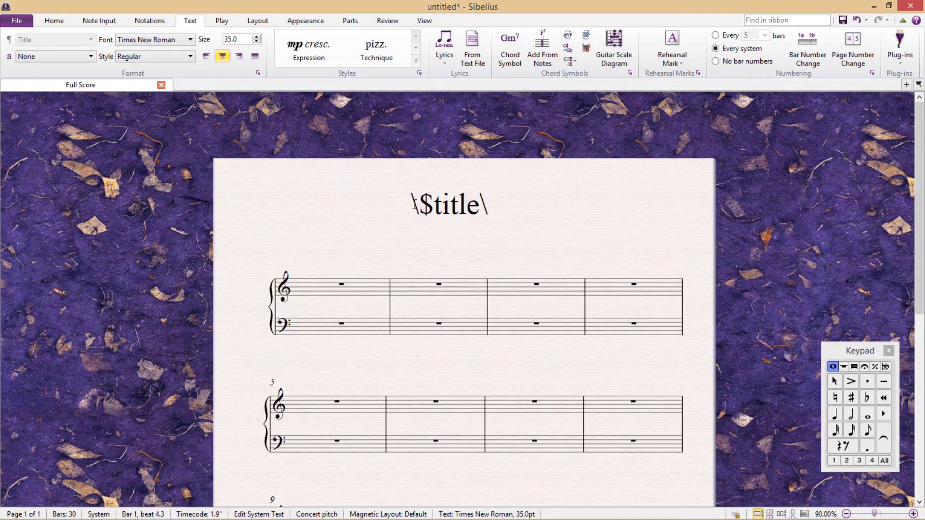
{"action": "key", "text": "shift+Right"}
{"action": "key", "text": "shift+Right"}
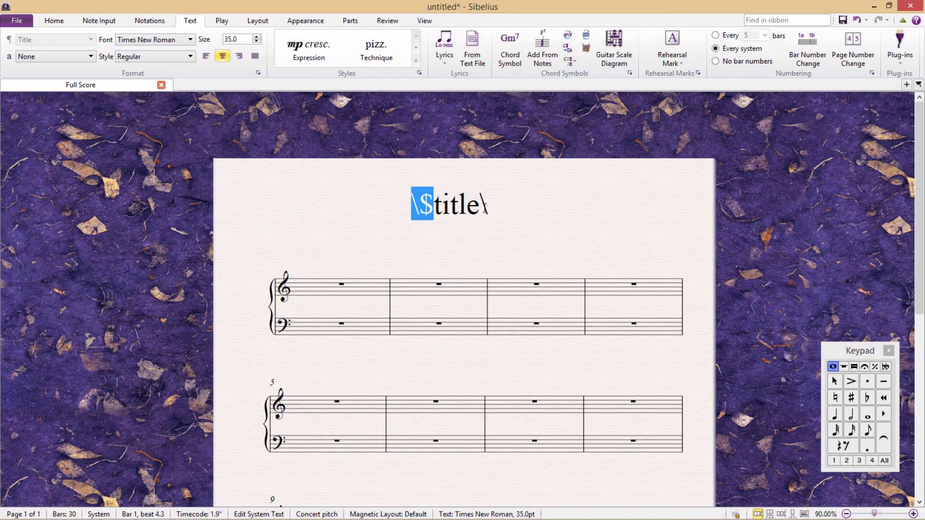
{"action": "left_click_drag", "start_coordinate": [484, 212], "coordinate": [505, 218]}
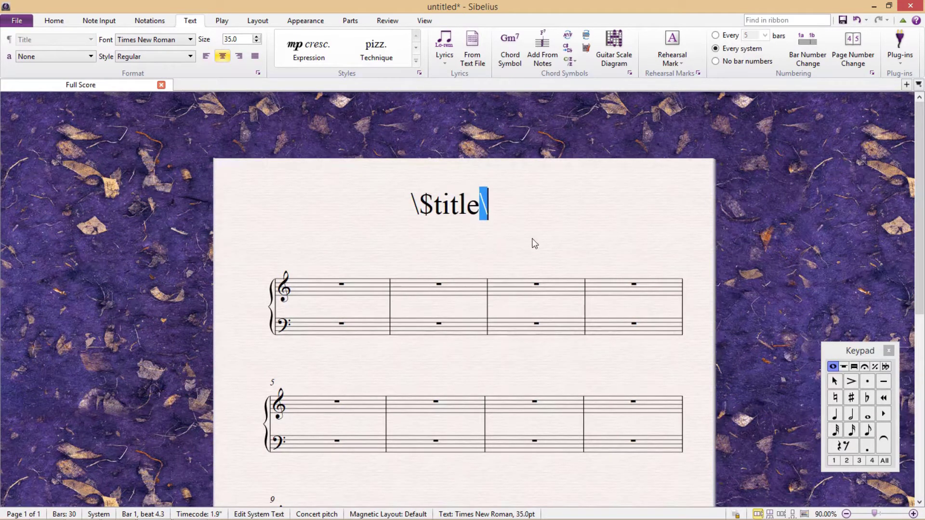
{"action": "key", "text": "Escape"}
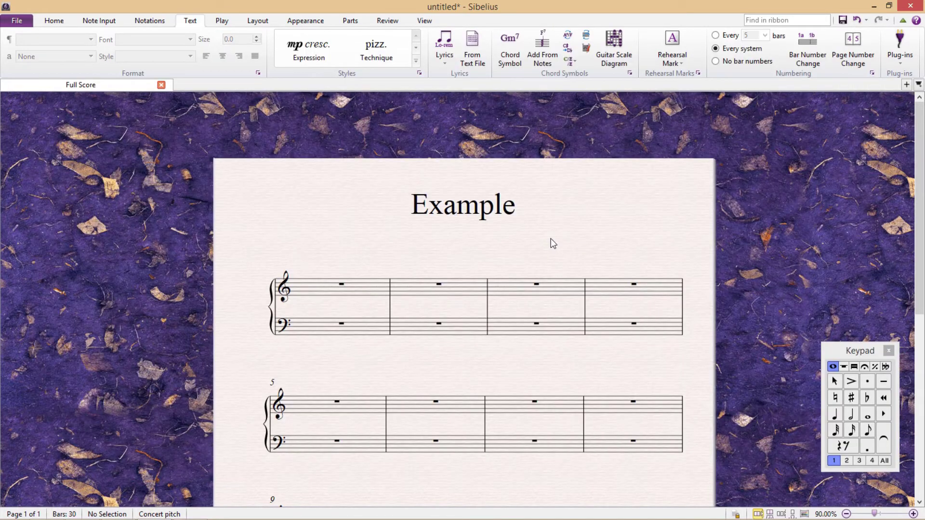
Examine the remaining fields on the score information page and return to the score
{"action": "left_click", "coordinate": [23, 20]}
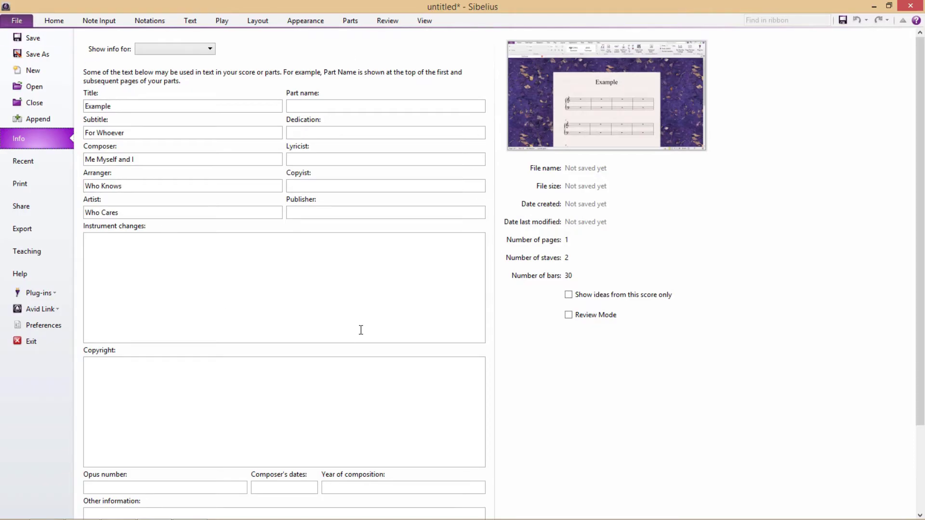
{"action": "scroll", "coordinate": [351, 311], "scroll_direction": "down", "scroll_amount": 3}
{"action": "scroll", "coordinate": [340, 318], "scroll_direction": "up", "scroll_amount": 3}
{"action": "left_click", "coordinate": [553, 119]}
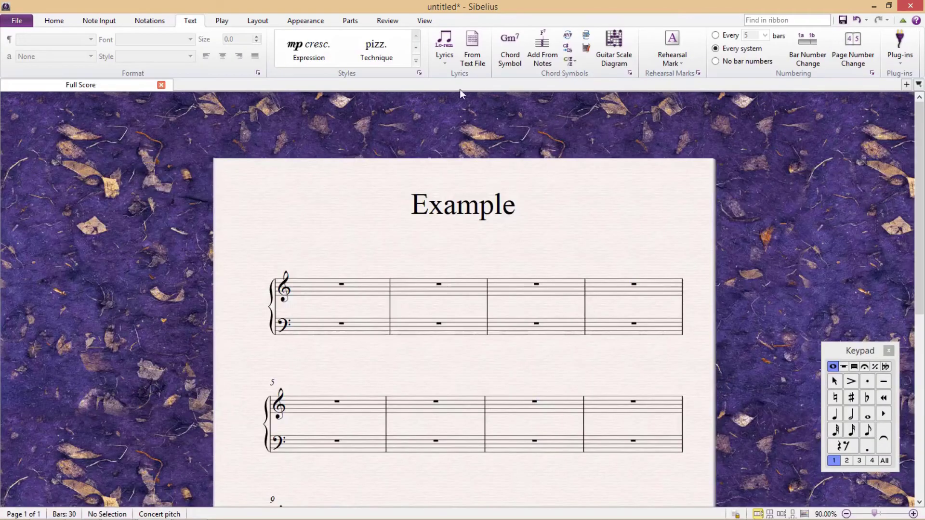
Add a Subtitle style text below the title containing the wildcard \$subtitle\
{"action": "left_click", "coordinate": [415, 62]}
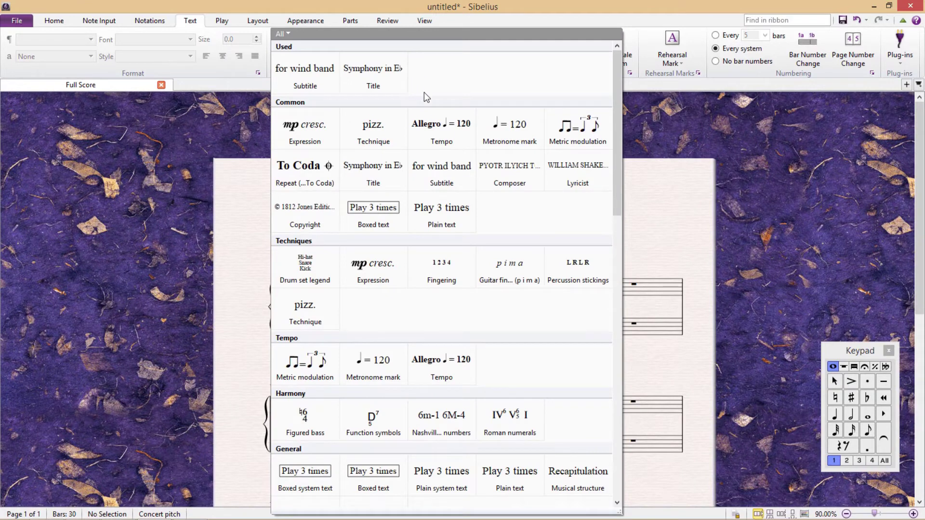
{"action": "left_click", "coordinate": [455, 171]}
{"action": "left_click", "coordinate": [452, 244]}
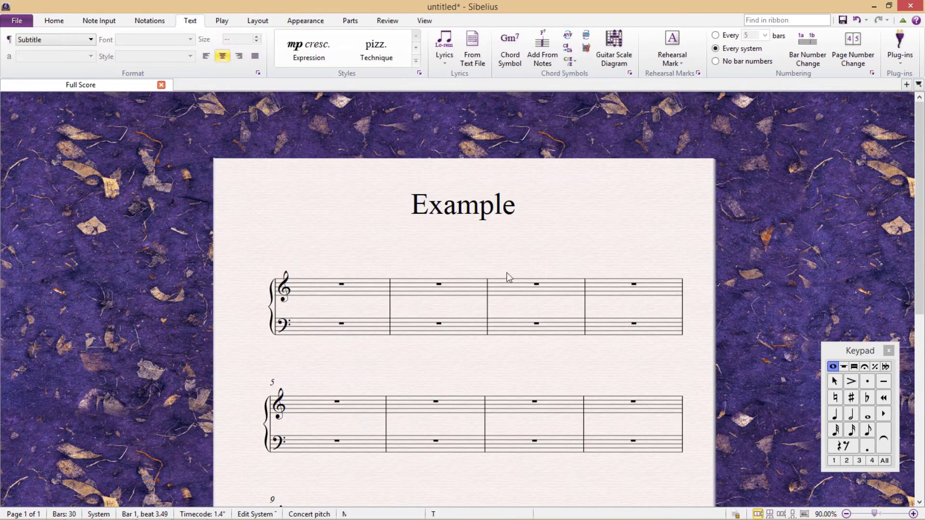
{"action": "type", "text": "\\$"}
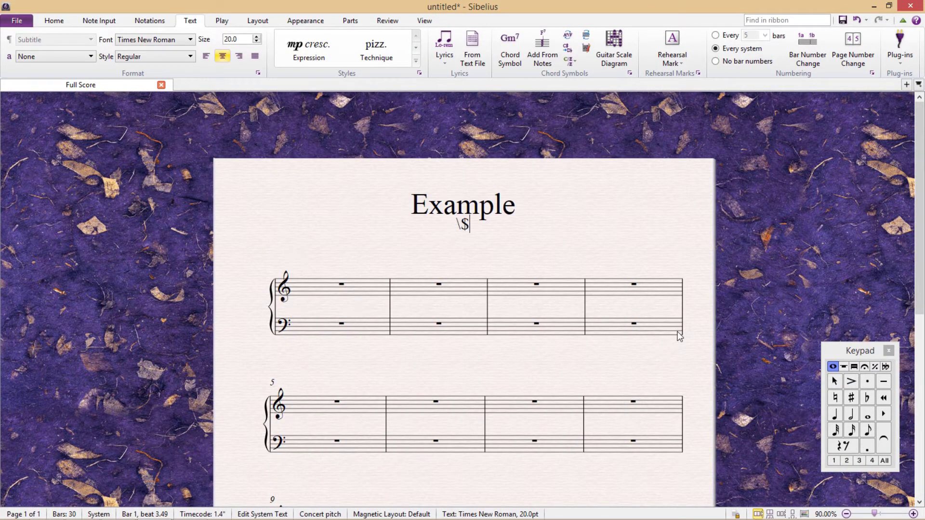
{"action": "type", "text": "subtitle\\"}
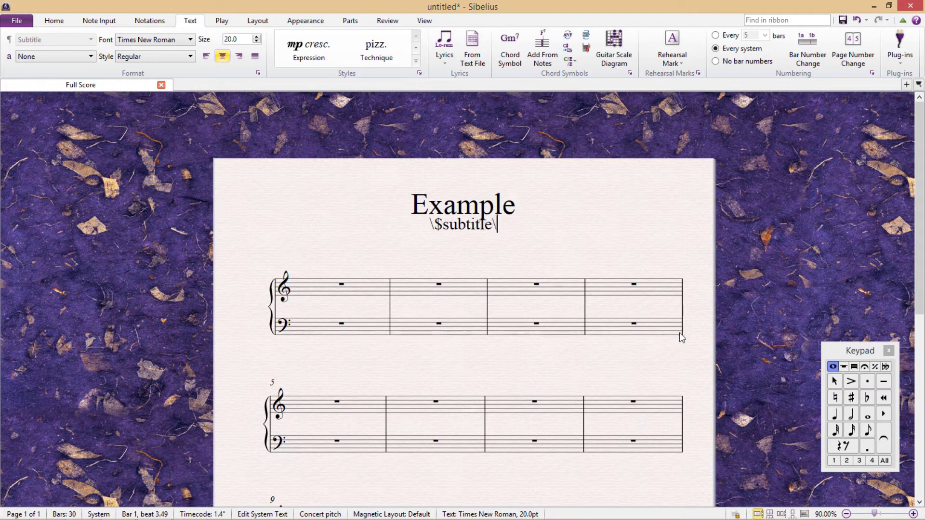
{"action": "key", "text": "Escape"}
Add a Composer style text above the first system containing the wildcard \$composer\
{"action": "left_click", "coordinate": [415, 65]}
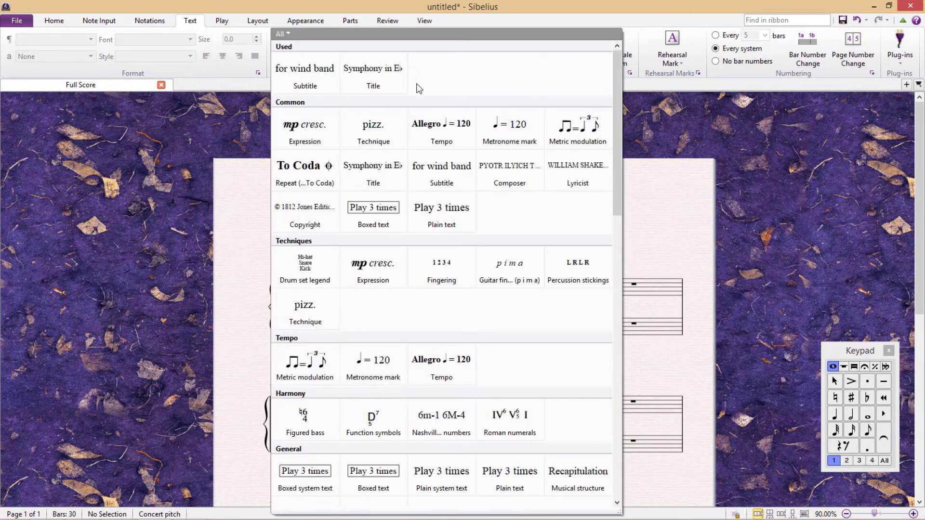
{"action": "key", "text": "Escape"}
{"action": "key", "text": "Return"}
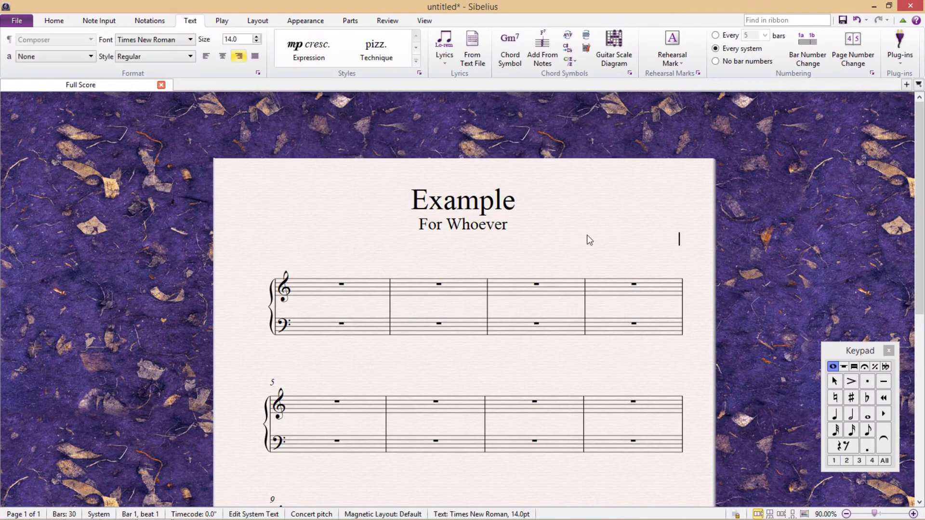
{"action": "type", "text": "\\$composer\\"}
{"action": "key", "text": "Escape"}
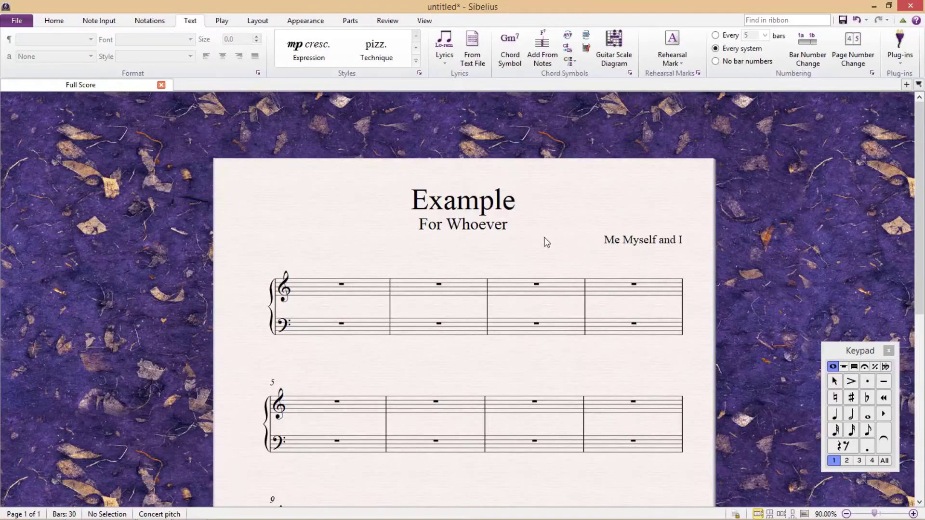
In the score information, change the title to "Just Another Example" and the subtitle to "For Someone Wonderful"
{"action": "left_click", "coordinate": [23, 23]}
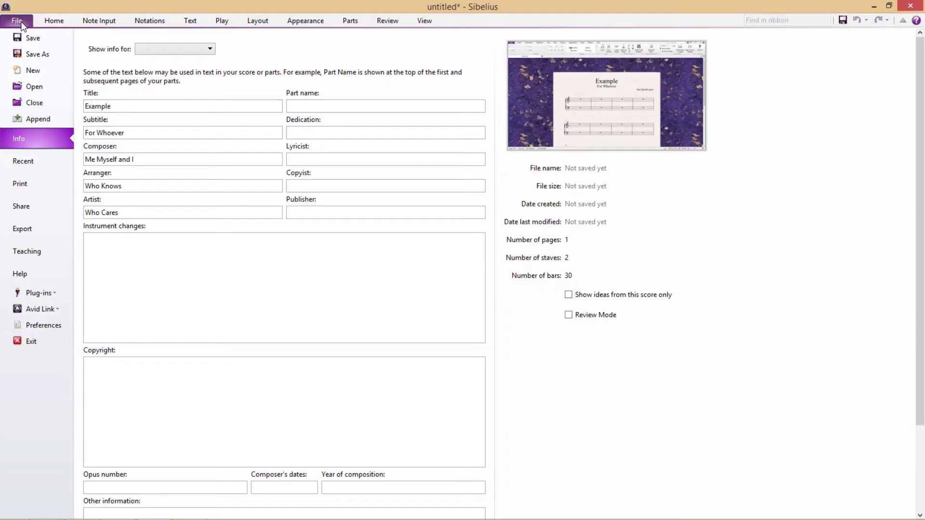
{"action": "left_click_drag", "start_coordinate": [123, 108], "coordinate": [1, 63]}
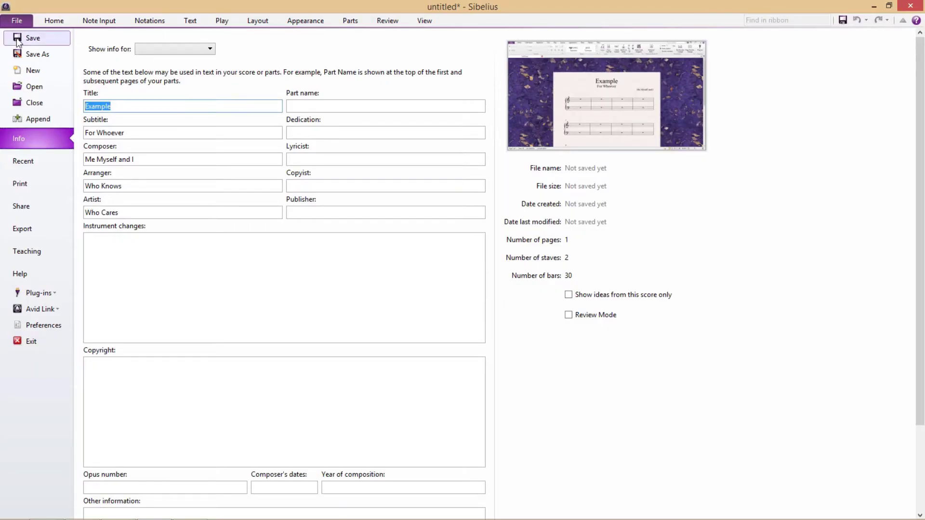
{"action": "type", "text": "Just Another Example"}
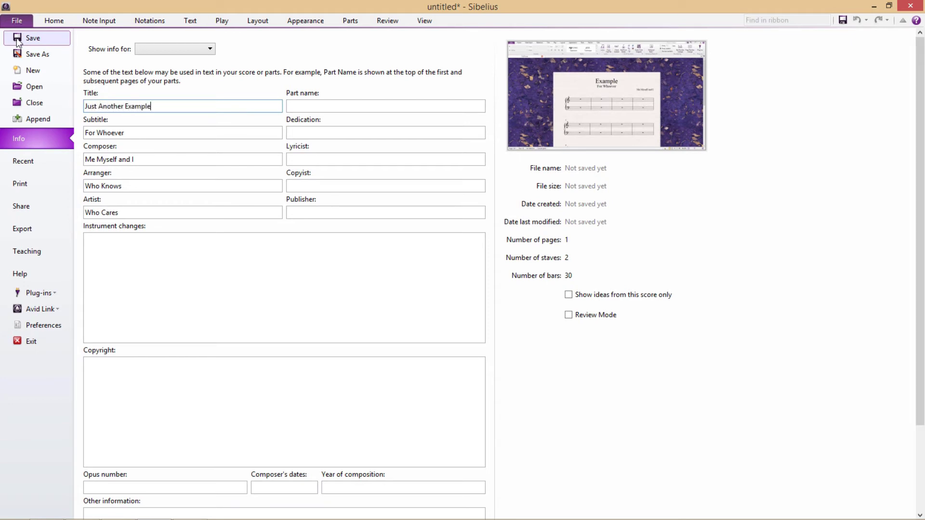
{"action": "double_click", "coordinate": [100, 133]}
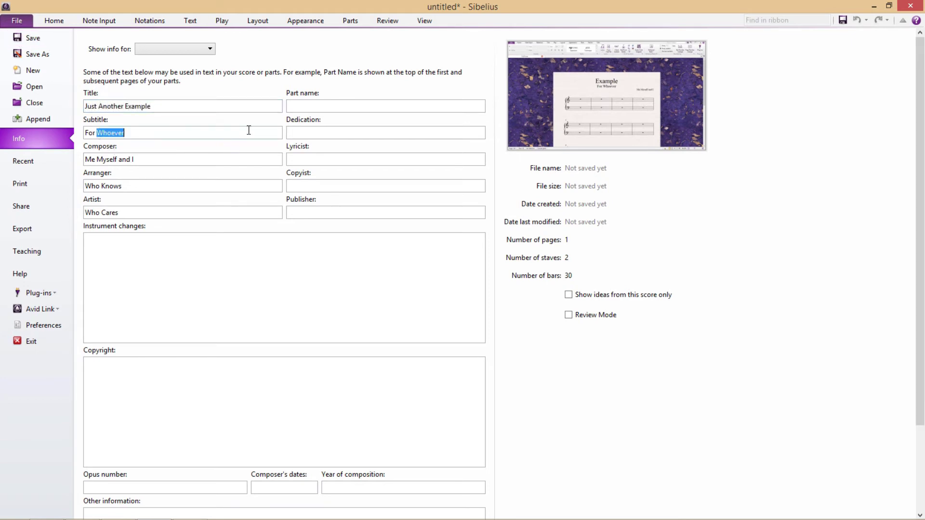
{"action": "type", "text": "Someone Wonderful"}
{"action": "key", "text": "Escape"}
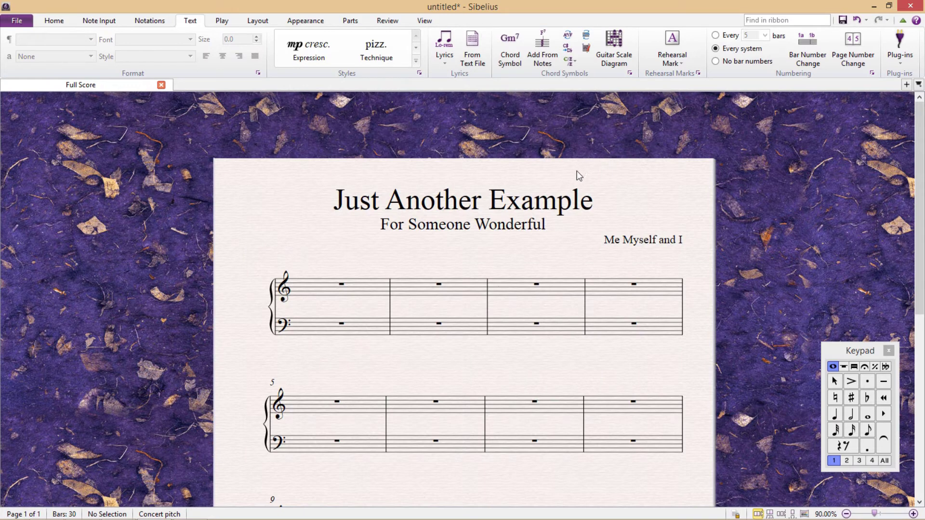
Change the wildcard in the title text to \$time\ so that it displays the current time
{"action": "double_click", "coordinate": [557, 207]}
{"action": "left_click", "coordinate": [579, 286]}
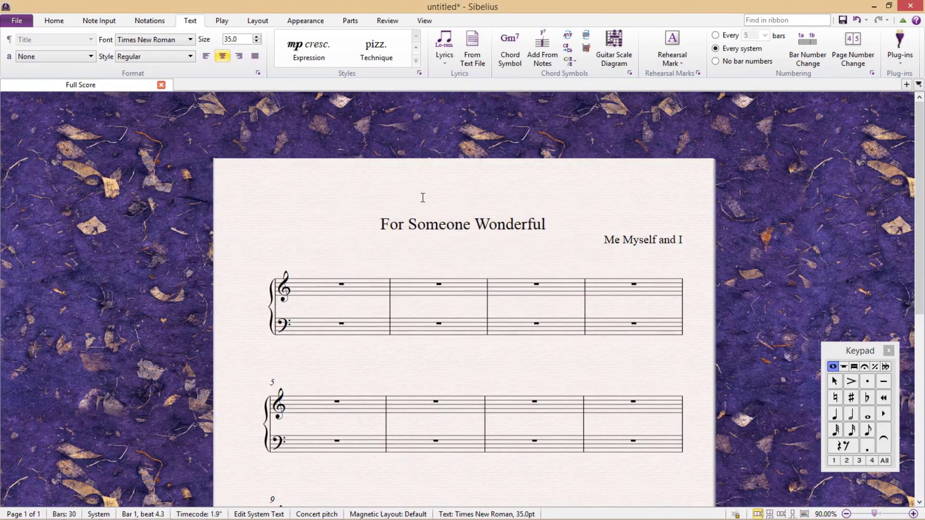
{"action": "left_click_drag", "start_coordinate": [373, 199], "coordinate": [408, 199]}
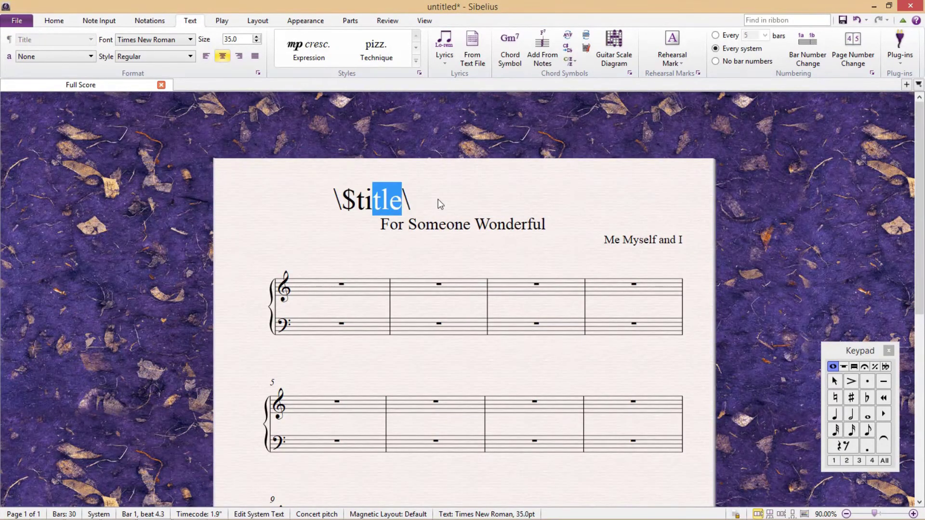
{"action": "type", "text": "me"}
{"action": "left_click", "coordinate": [635, 198]}
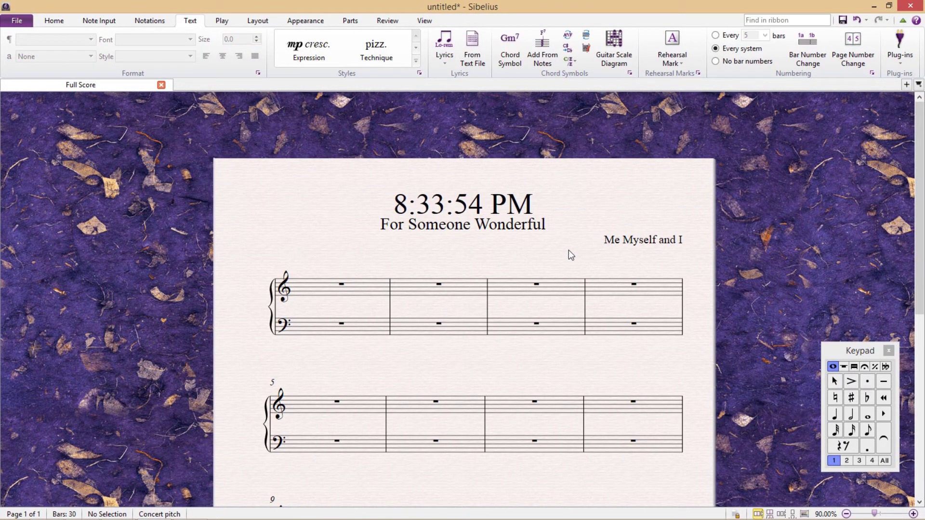
Select and deselect the title text repeatedly to check how the displayed time refreshes
{"action": "left_click", "coordinate": [519, 208]}
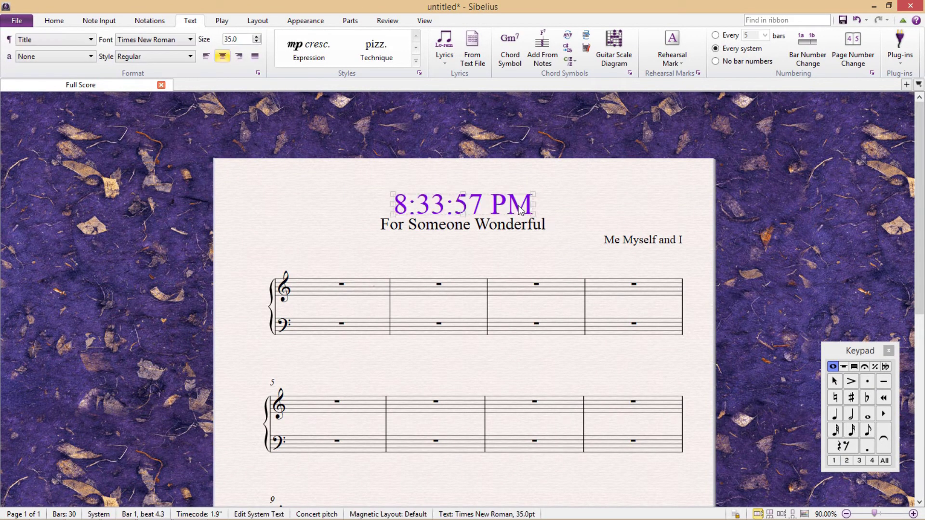
{"action": "left_click", "coordinate": [585, 200]}
{"action": "left_click", "coordinate": [501, 207]}
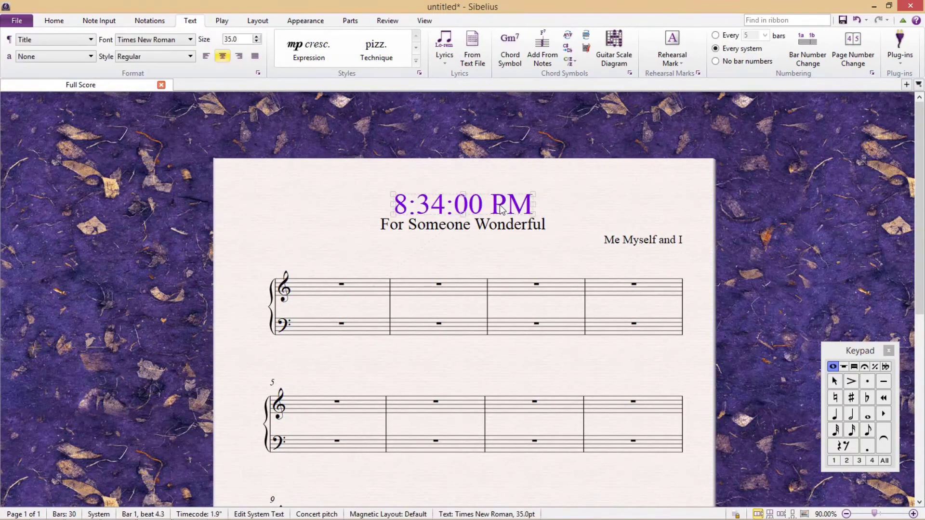
{"action": "left_click", "coordinate": [551, 204]}
{"action": "left_click", "coordinate": [530, 207]}
{"action": "left_click", "coordinate": [589, 200]}
Change the wildcard in the title text back to \$title\
{"action": "double_click", "coordinate": [526, 206]}
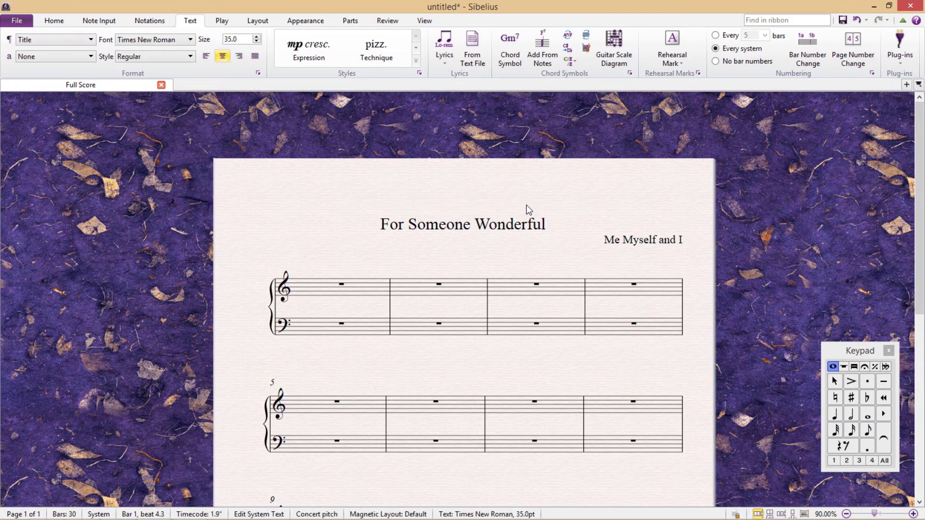
{"action": "left_click_drag", "start_coordinate": [497, 213], "coordinate": [472, 209]}
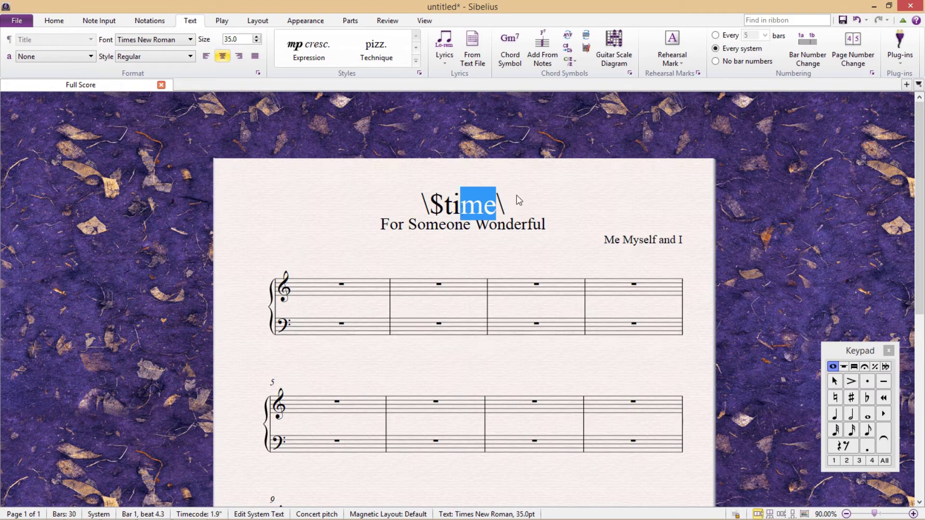
{"action": "type", "text": "tle"}
{"action": "left_click", "coordinate": [611, 198]}
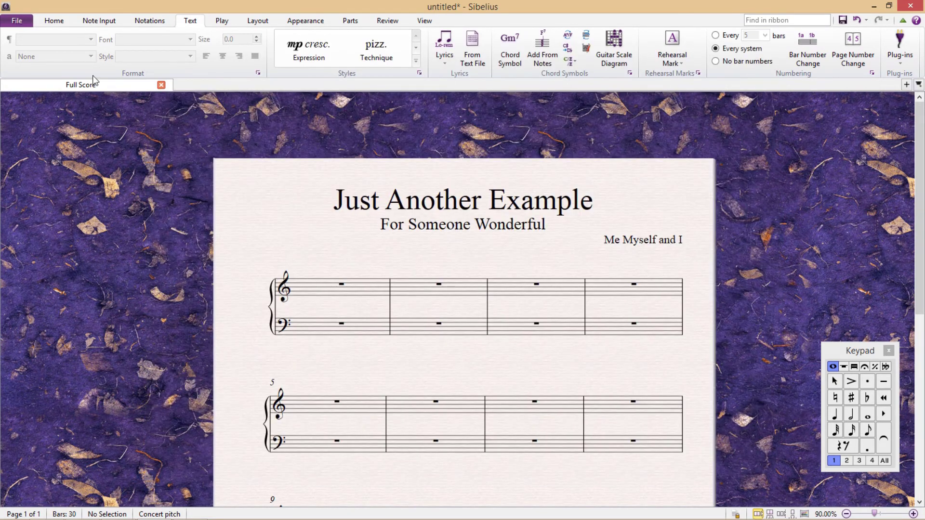
In the score information, insert \n\ line breaks after "Me" and after "Myself" in the composer entry and return to the score
{"action": "left_click", "coordinate": [21, 25]}
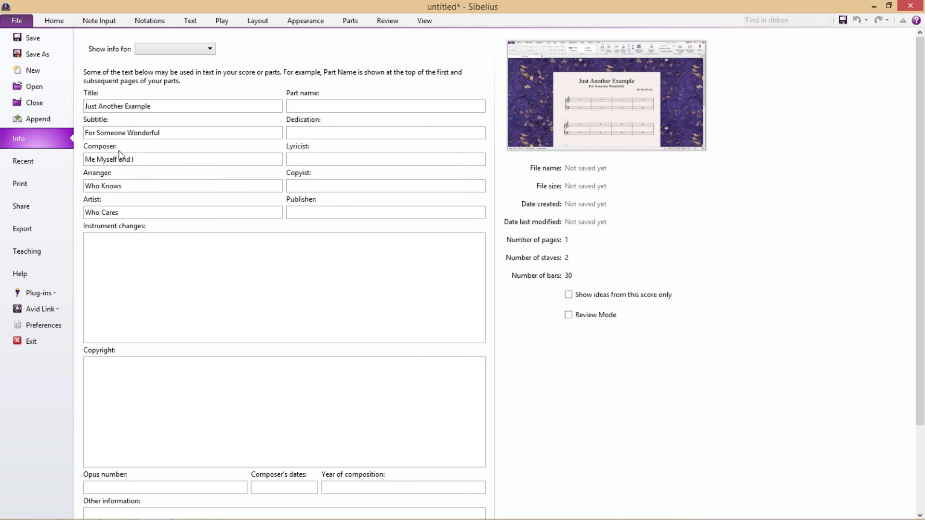
{"action": "left_click", "coordinate": [97, 160]}
{"action": "key", "text": "BackSpace"}
{"action": "type", "text": "\\n\\"}
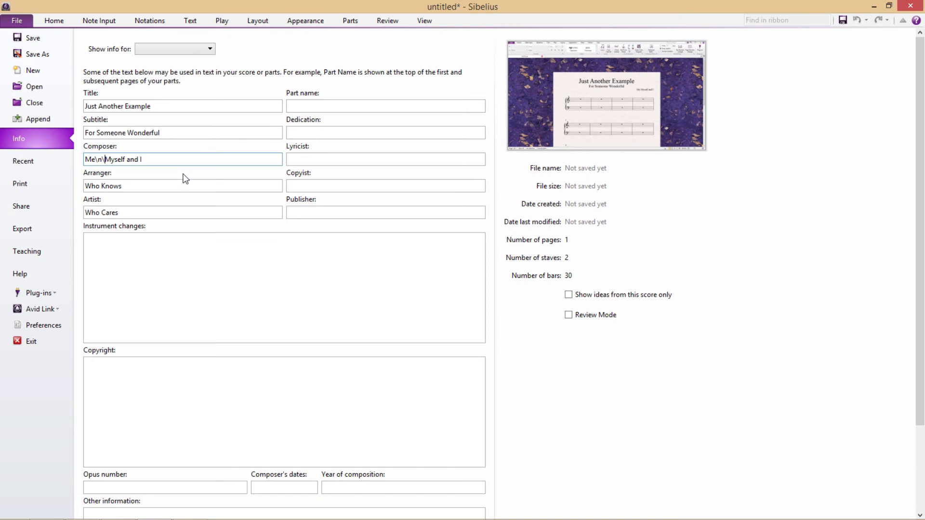
{"action": "key", "text": "Right"}
{"action": "key", "text": "Right"}
{"action": "key", "text": "Right"}
{"action": "key", "text": "Right"}
{"action": "type", "text": "\\n"}
{"action": "key", "text": "Delete"}
{"action": "key", "text": "Escape"}
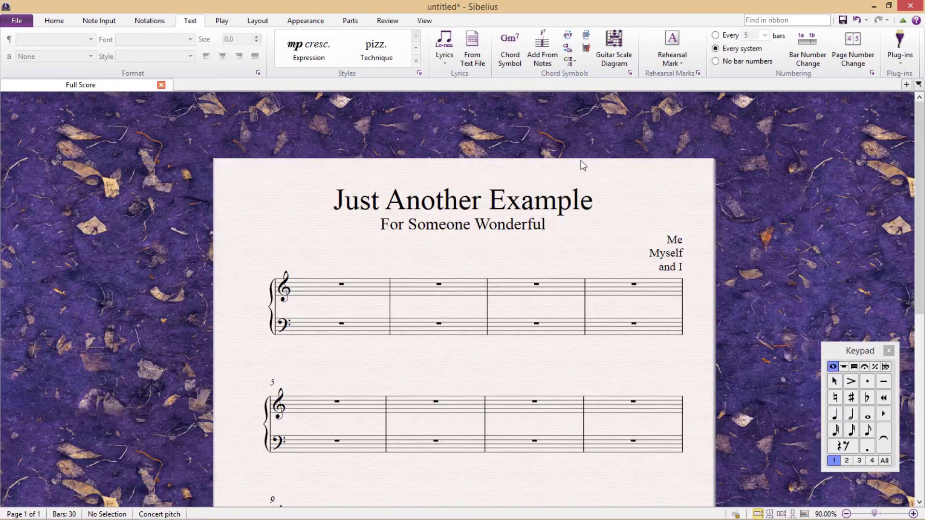
In the composer entry of the score information, make "Myself" bold with \B\ and \b\ and "and I" italic with \I\ and \i\
{"action": "left_click_drag", "start_coordinate": [577, 171], "coordinate": [538, 178]}
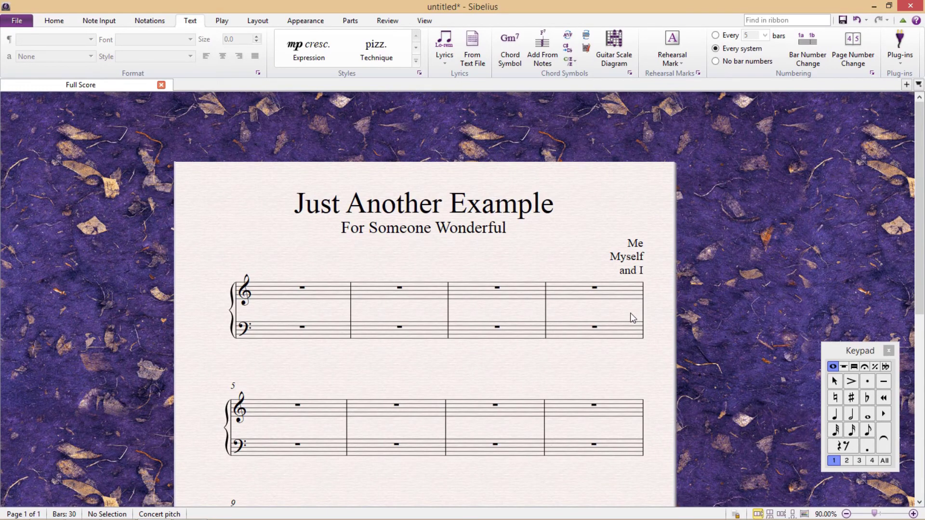
{"action": "left_click", "coordinate": [17, 21]}
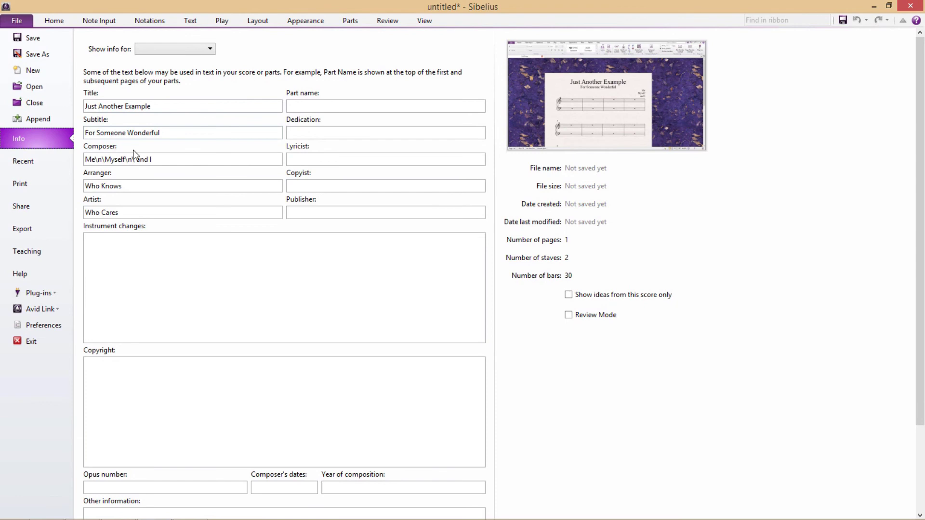
{"action": "left_click", "coordinate": [105, 159]}
{"action": "type", "text": "\\B\\"}
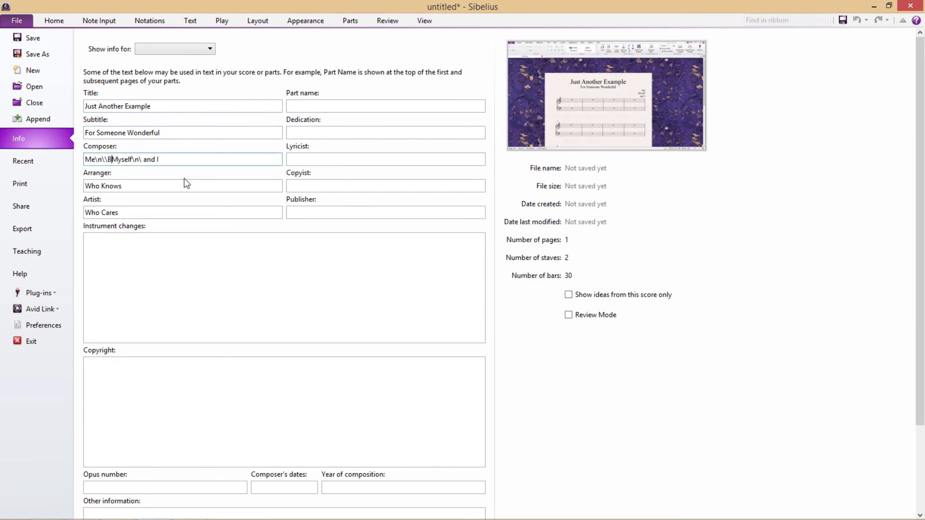
{"action": "key", "text": "Right"}
{"action": "key", "text": "Right"}
{"action": "key", "text": "Right"}
{"action": "key", "text": "Right"}
{"action": "key", "text": "Right"}
{"action": "key", "text": "Right"}
{"action": "type", "text": "\\b\\"}
{"action": "key", "text": "Right"}
{"action": "key", "text": "Right"}
{"action": "key", "text": "Escape"}
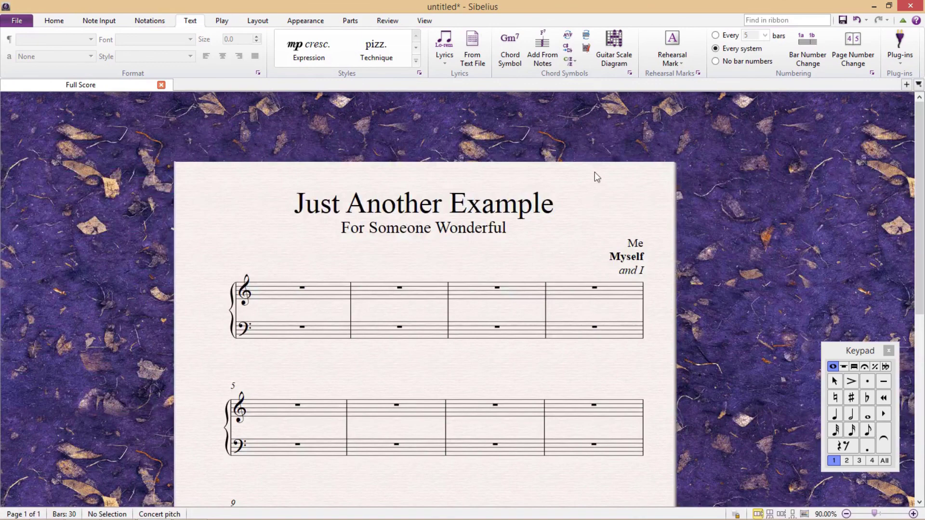
In the score information, make the title's word "Another" bold by enclosing it in \B\ and \b\, and return to the score
{"action": "left_click_drag", "start_coordinate": [489, 277], "coordinate": [508, 273]}
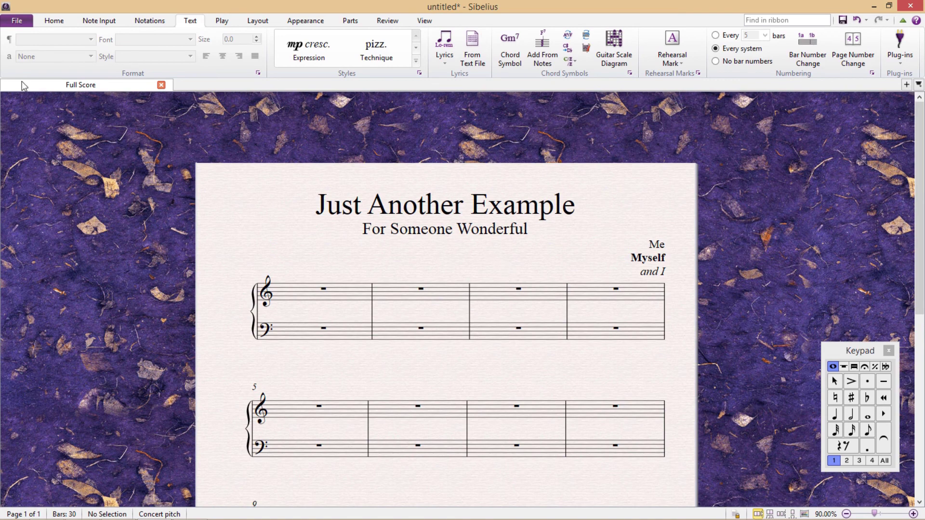
{"action": "left_click", "coordinate": [26, 22]}
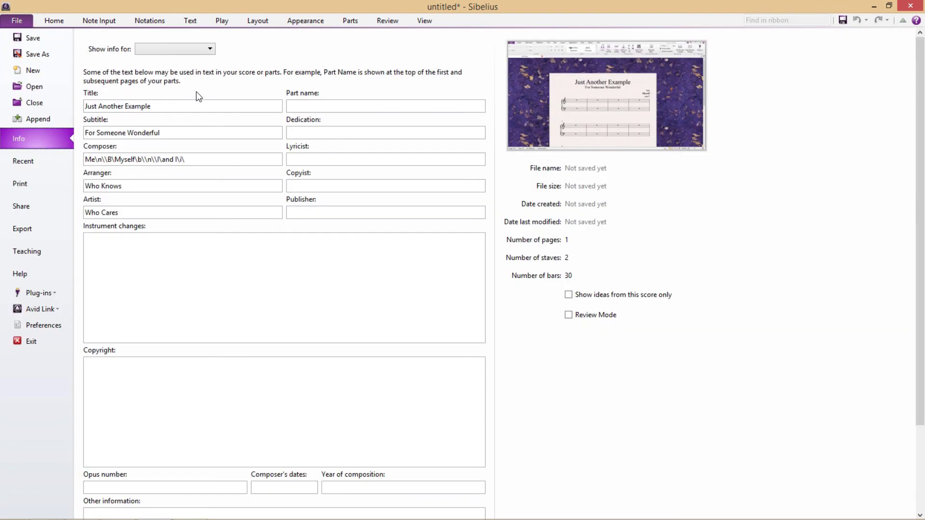
{"action": "left_click", "coordinate": [99, 106]}
{"action": "type", "text": "\\B\\"}
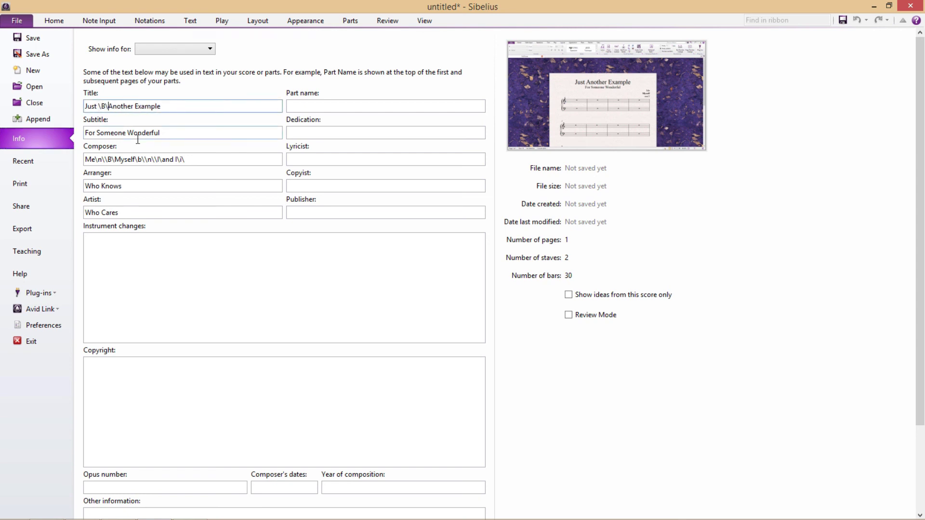
{"action": "key", "text": "Right"}
{"action": "type", "text": "\\b\\"}
{"action": "left_click", "coordinate": [616, 98]}
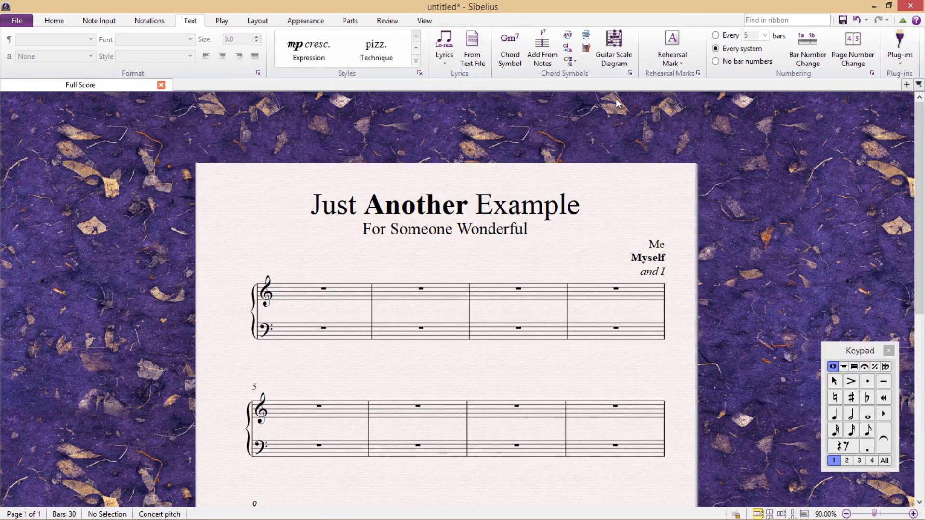